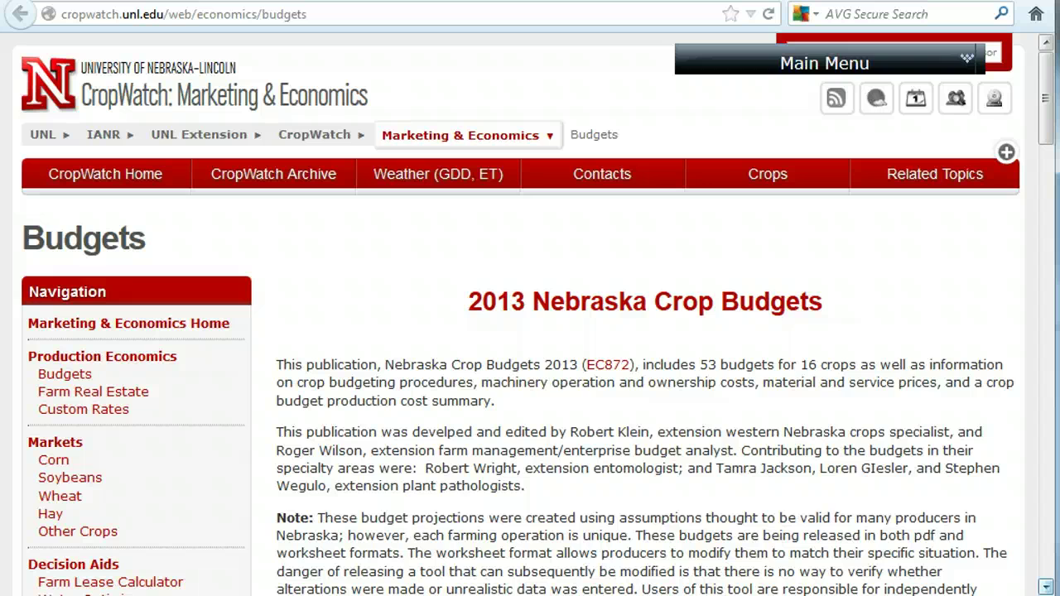
# Switch to the 2013 Nebraska Crop Budgets workbook in Excel and unhide the General Variables sheet.
pyautogui.scroll(-6, 538, 314)
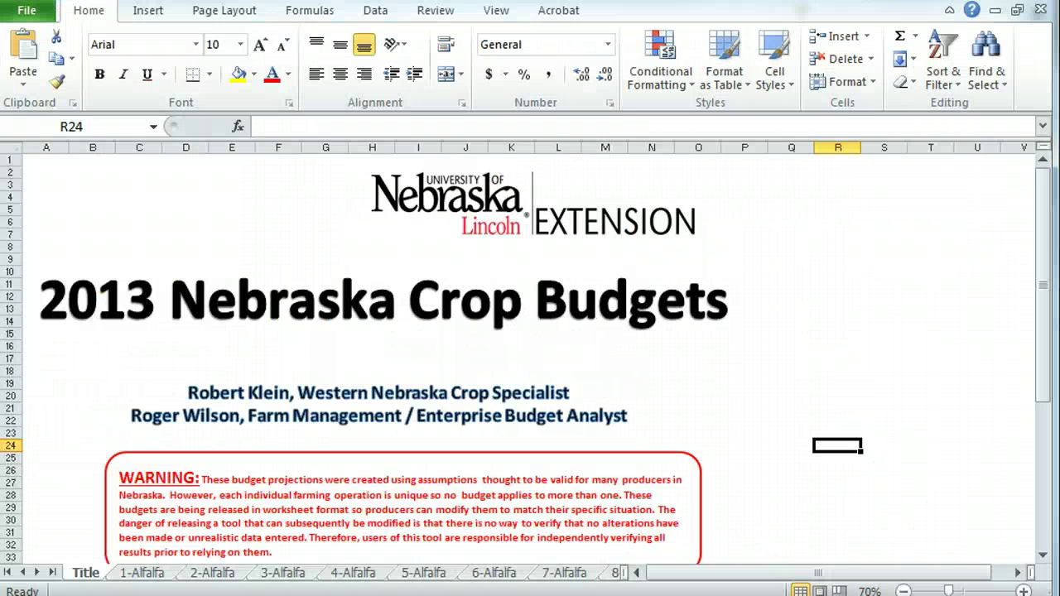
pyautogui.rightClick(83, 584)
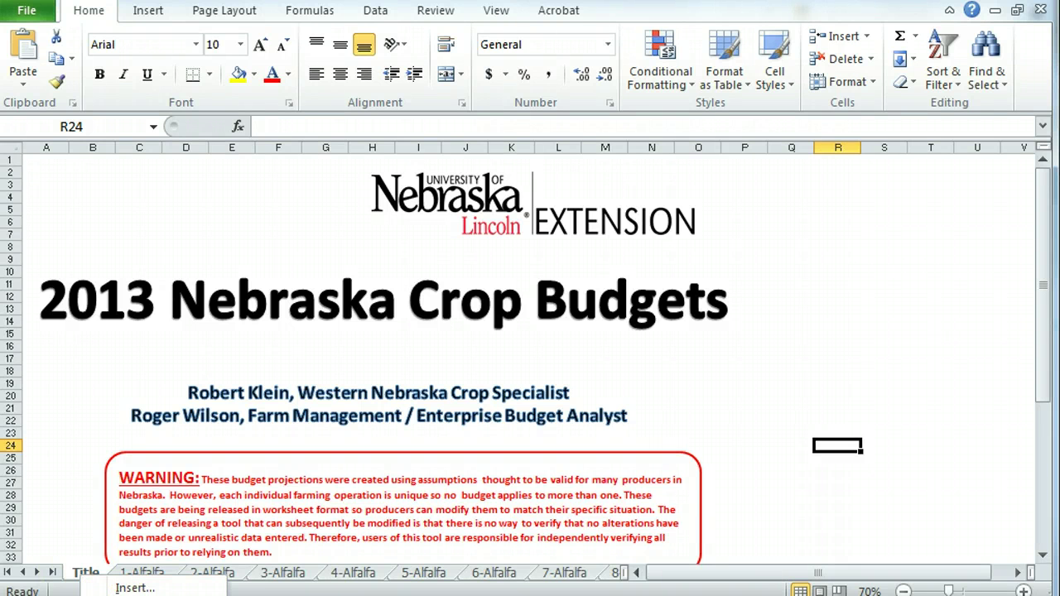
pyautogui.moveTo(249, 476); pyautogui.dragTo(321, 290)
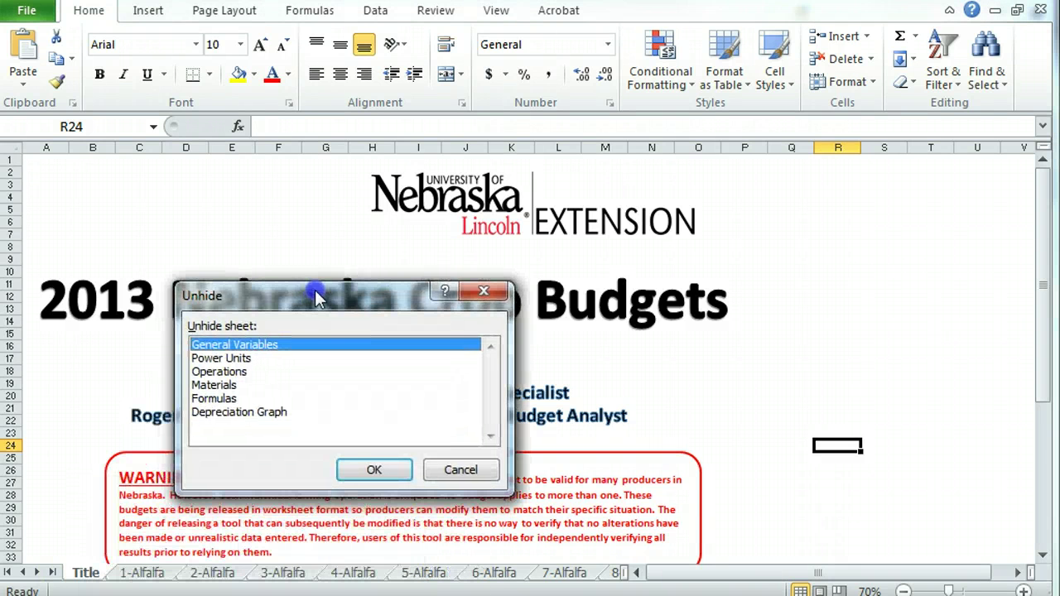
pyautogui.click(290, 338)
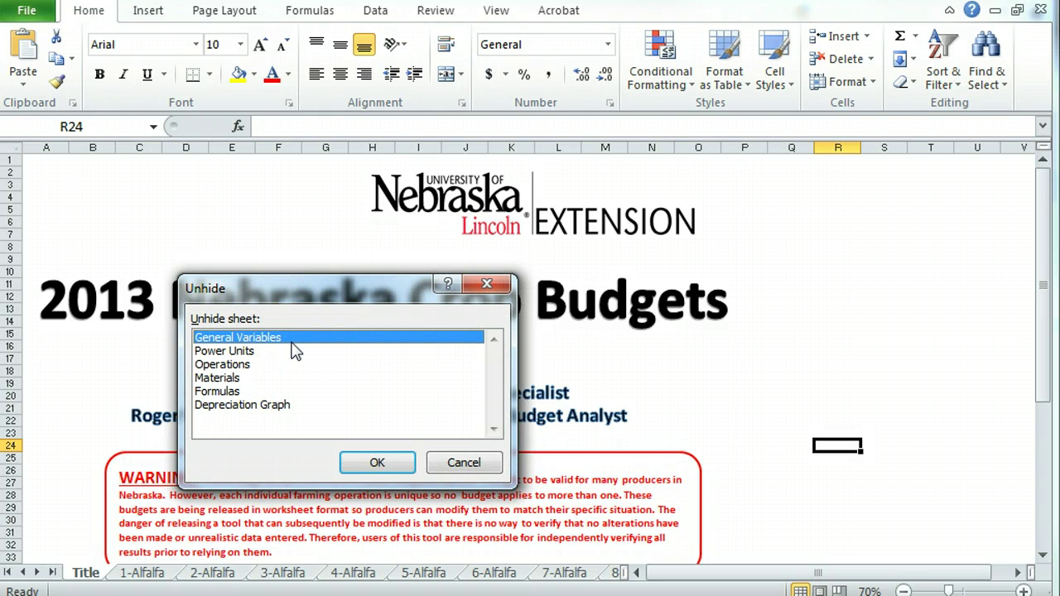
pyautogui.click(368, 466)
# Unhide the Operations sheet in the crop budgets workbook.
pyautogui.rightClick(88, 572)
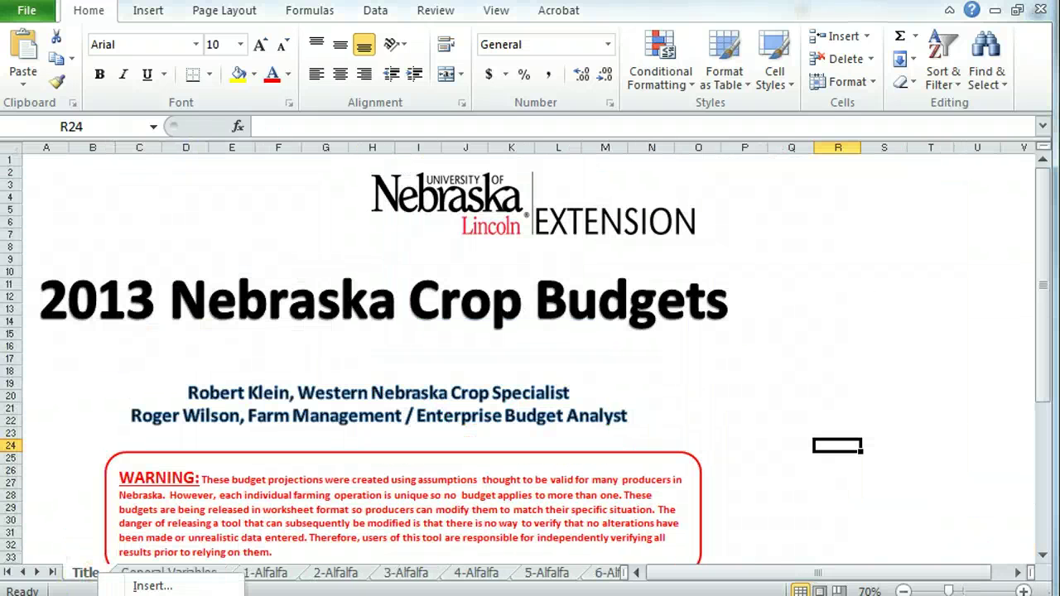
pyautogui.click(178, 595)
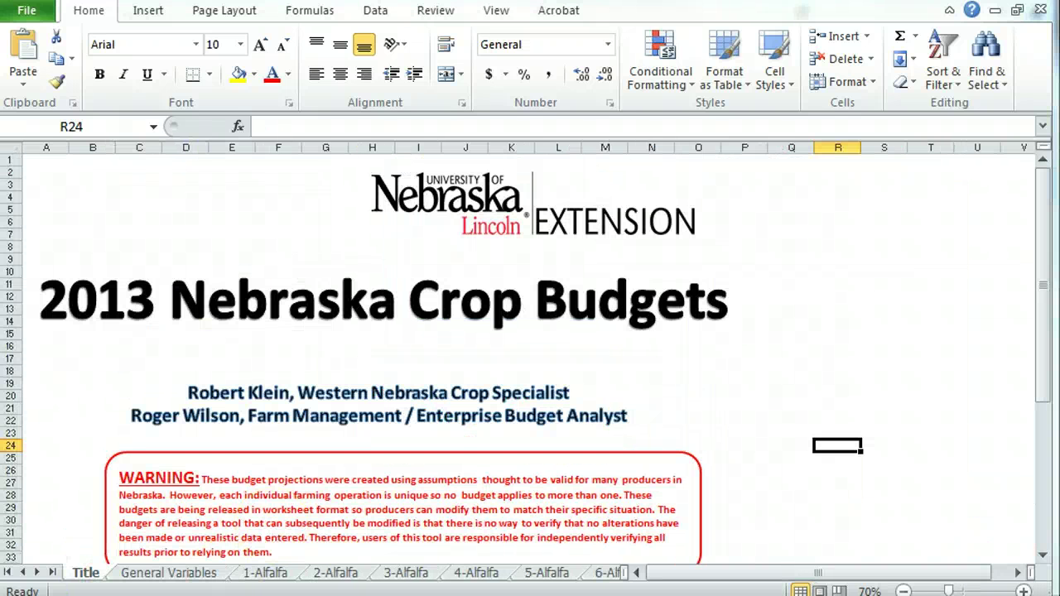
pyautogui.click(145, 387)
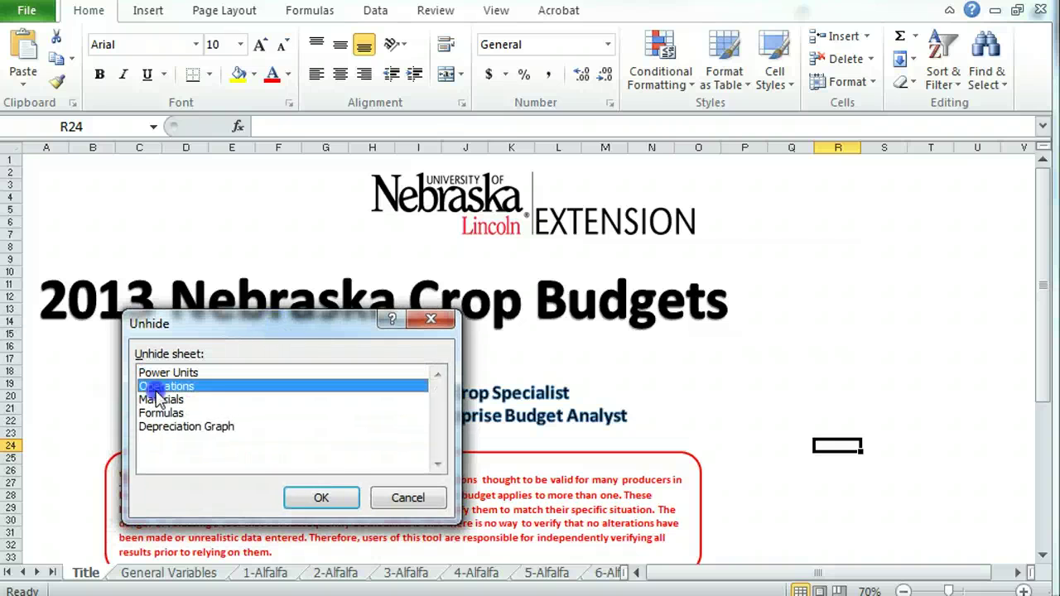
pyautogui.click(317, 499)
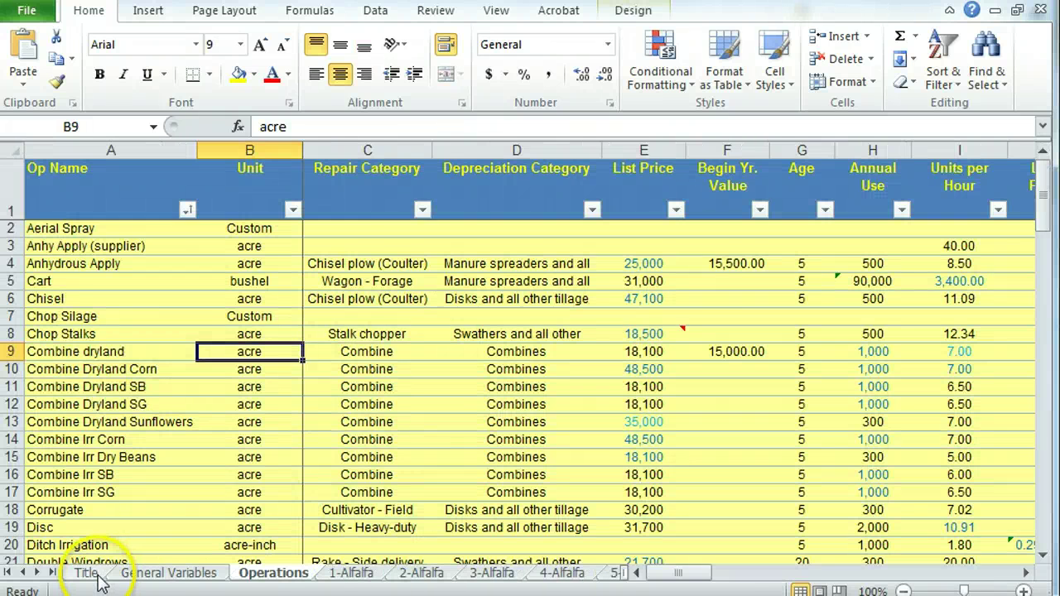
# Unhide the Materials sheet in the crop budgets workbook.
pyautogui.rightClick(86, 573)
pyautogui.click(158, 595)
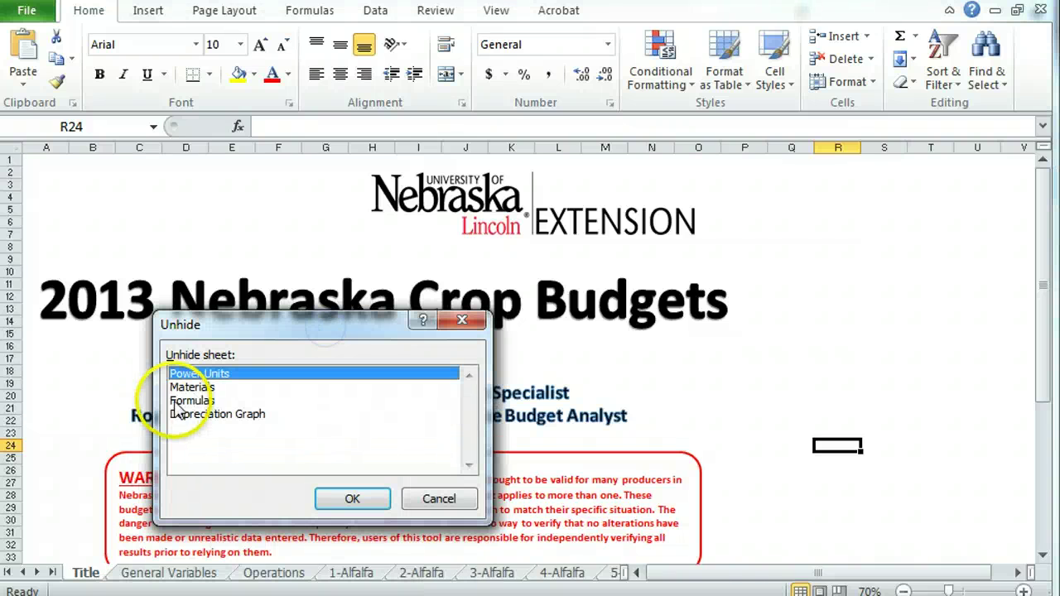
pyautogui.click(190, 388)
pyautogui.click(351, 498)
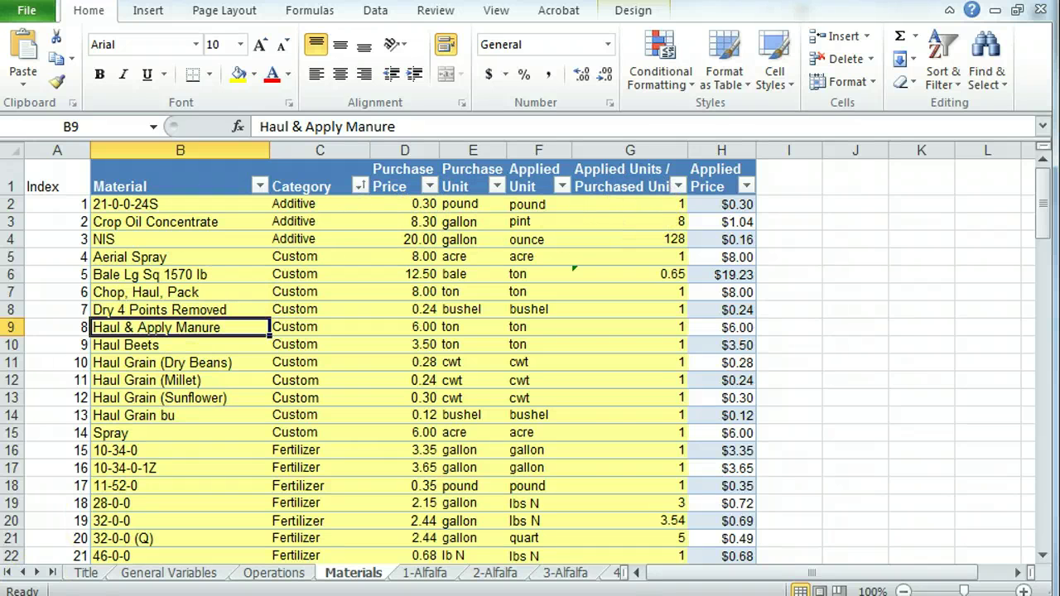
# View the available choices for the first field operation, Spread, Fertilizer, on the 1-Alfalfa sheet.
pyautogui.click(424, 573)
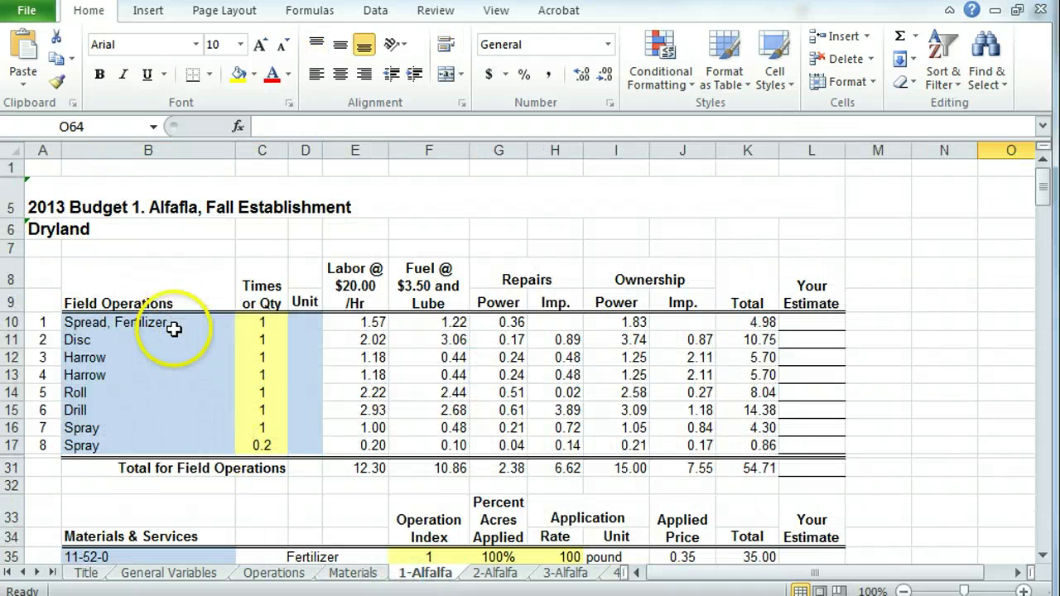
pyautogui.click(176, 327)
pyautogui.click(244, 322)
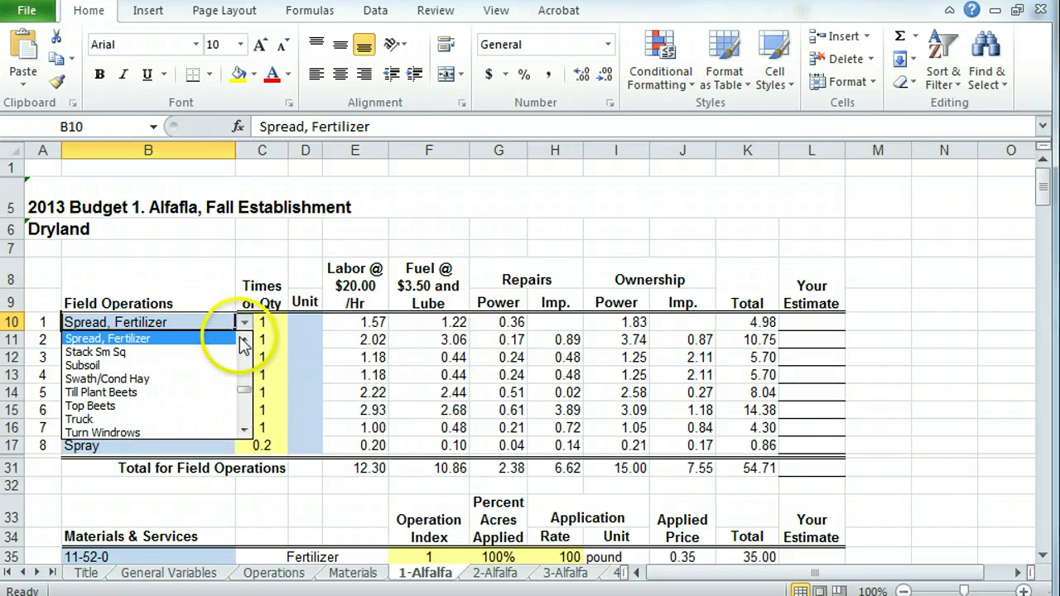
# Go to the 13-Corn budget sheet.
pyautogui.click(37, 573)
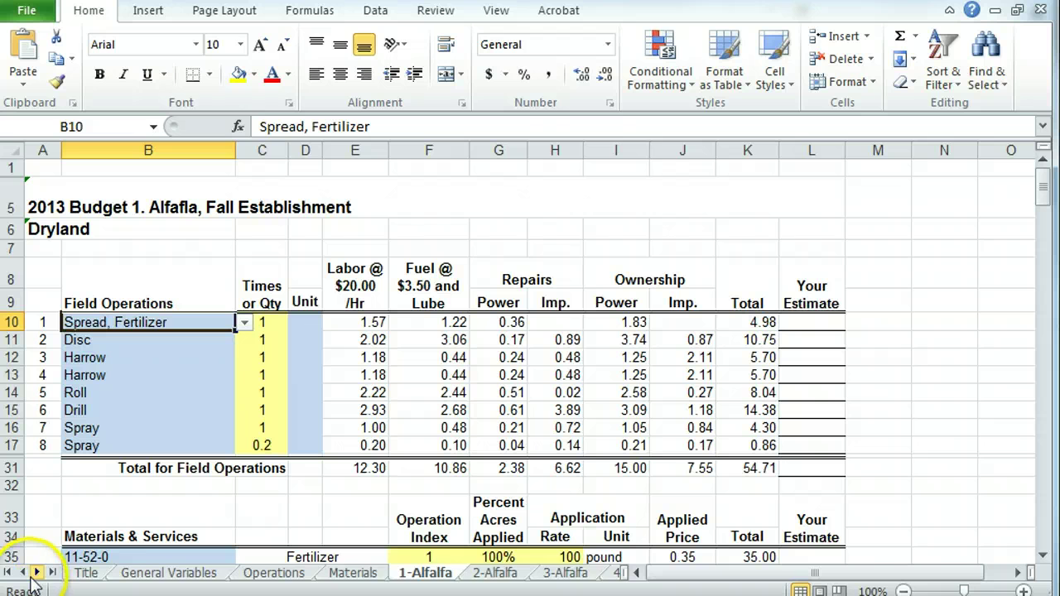
pyautogui.click(35, 573)
pyautogui.click(32, 574)
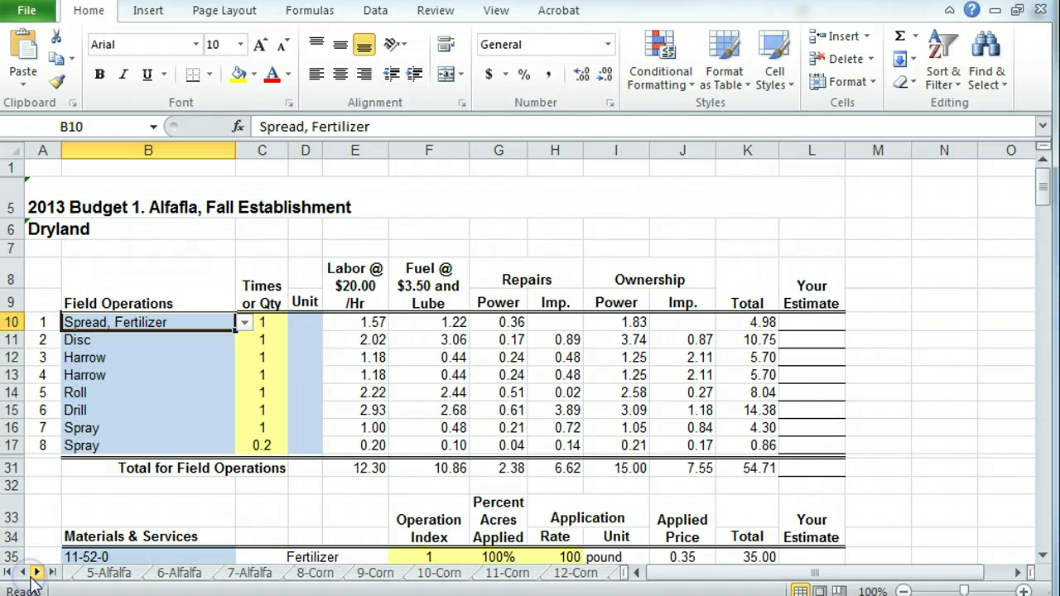
pyautogui.click(32, 574)
pyautogui.click(32, 574)
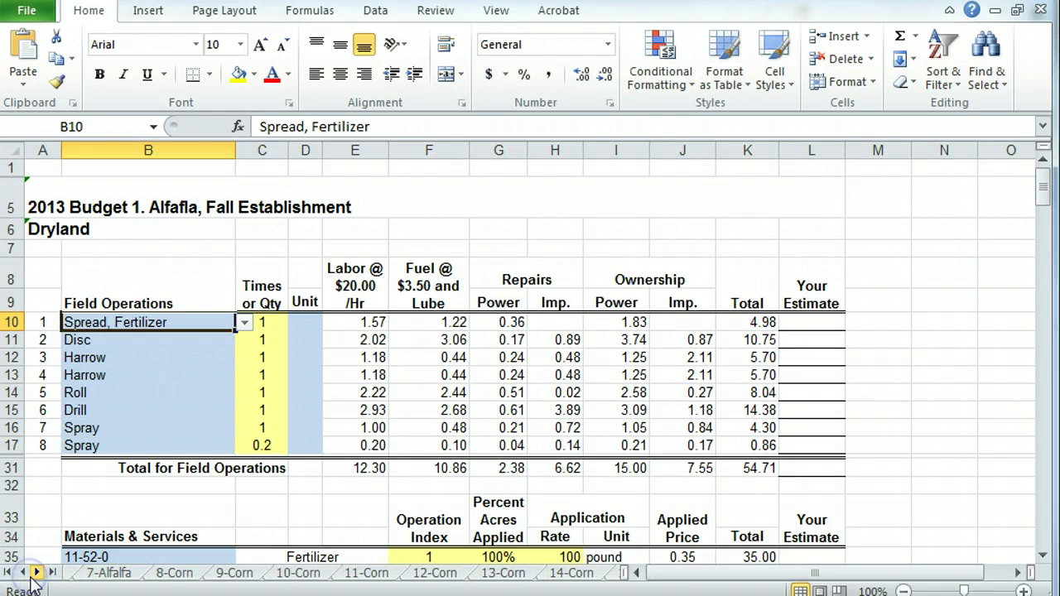
pyautogui.click(515, 574)
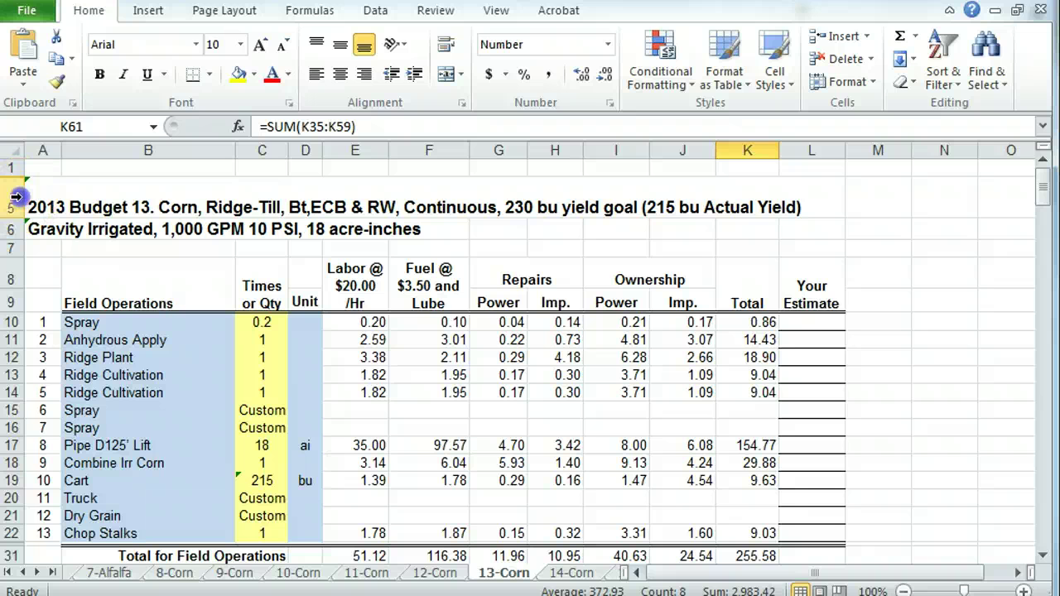
# Unhide the hidden rows between rows 1 and 5 above the 13-Corn budget title.
pyautogui.hotkey('ctrl', 'a')
pyautogui.click(14, 168)
pyautogui.moveTo(13, 168); pyautogui.dragTo(13, 201)
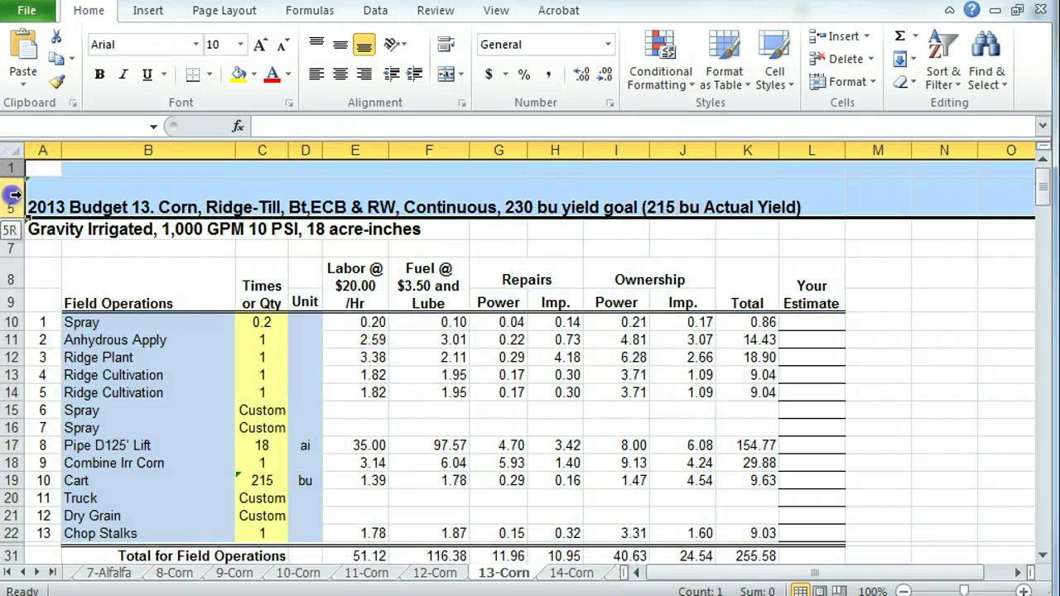
pyautogui.rightClick(14, 199)
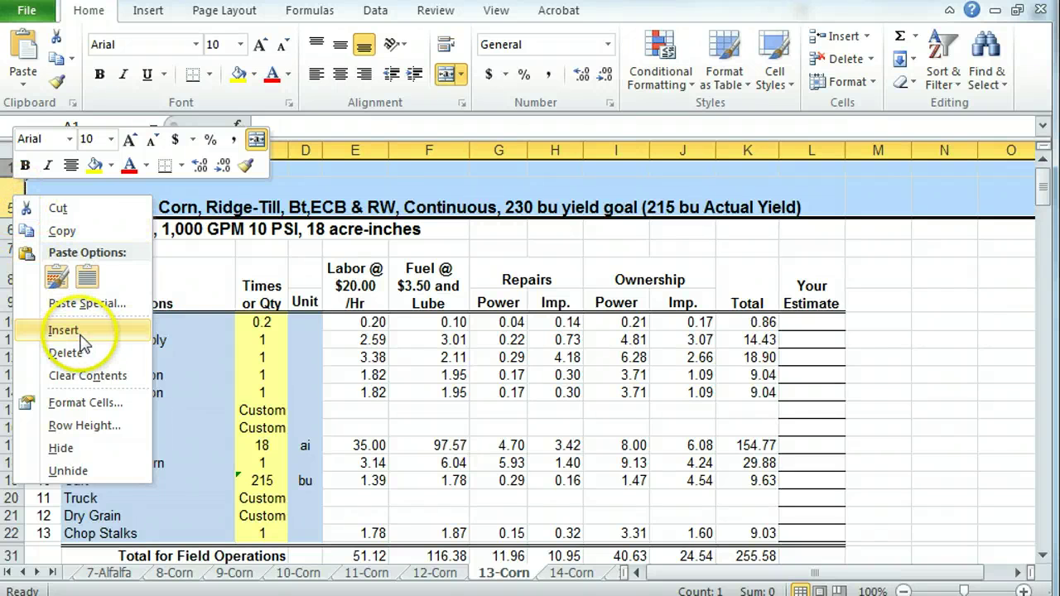
pyautogui.click(89, 473)
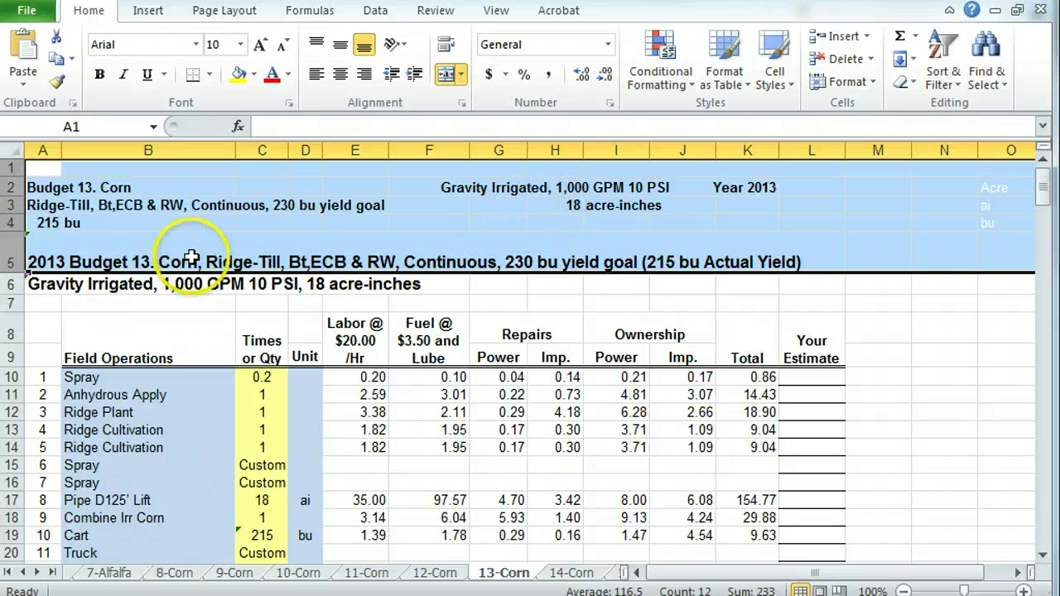
# Set the irrigation amount in cell H3 of the corn budget to 14 acre-inches.
pyautogui.click(552, 211)
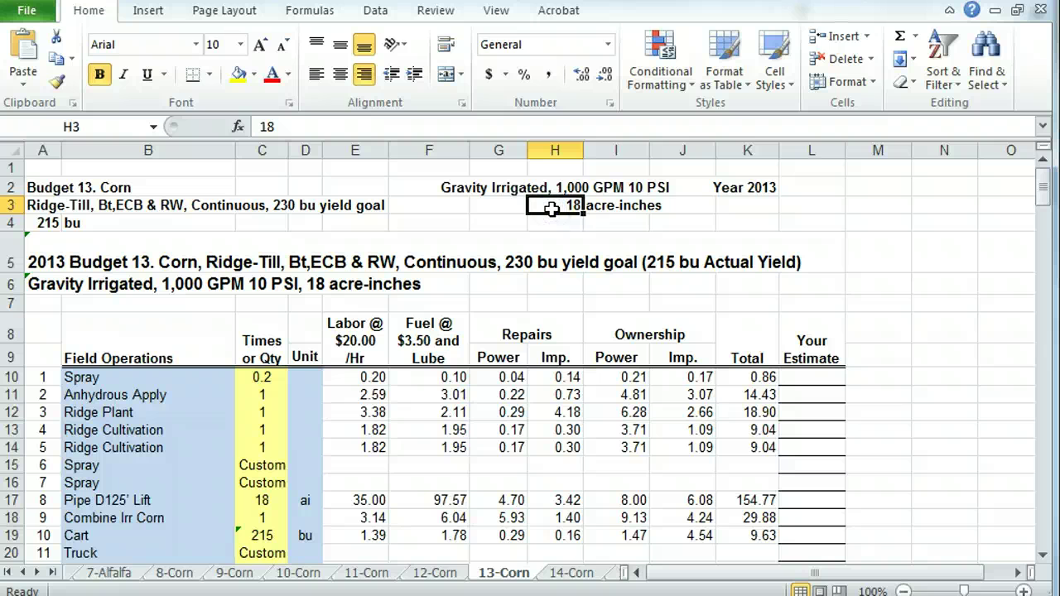
pyautogui.write('1')
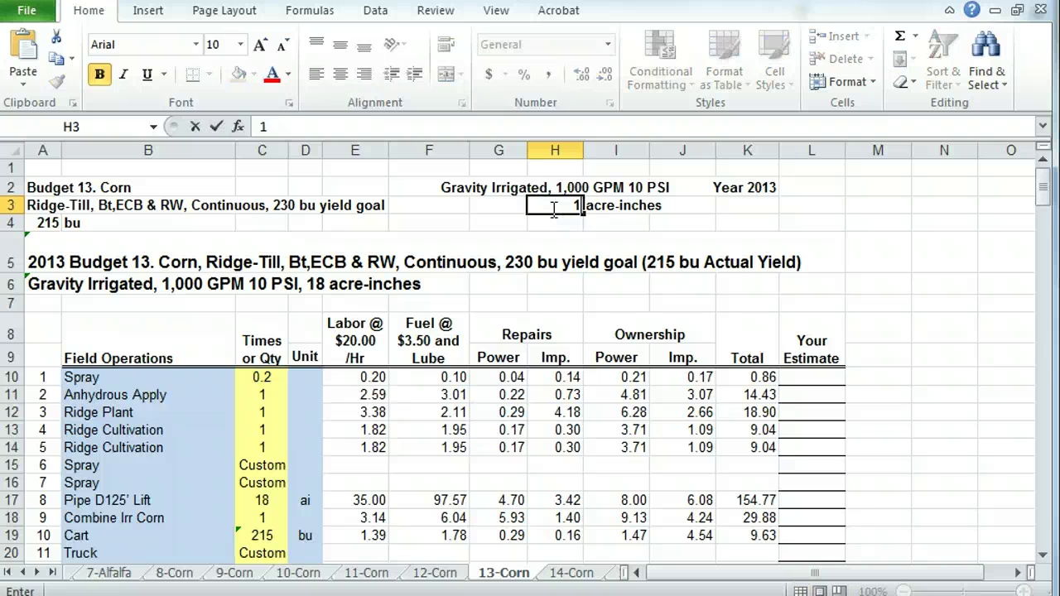
pyautogui.write('4')
pyautogui.press('Return')
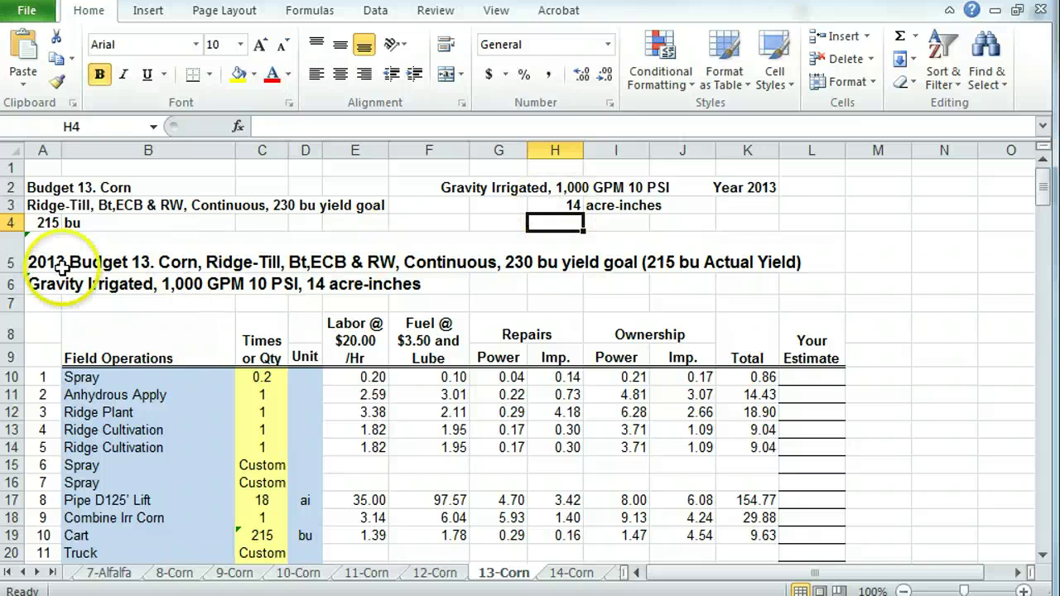
# Set the actual yield in cell A4 of the corn budget to 200 bu.
pyautogui.click(46, 224)
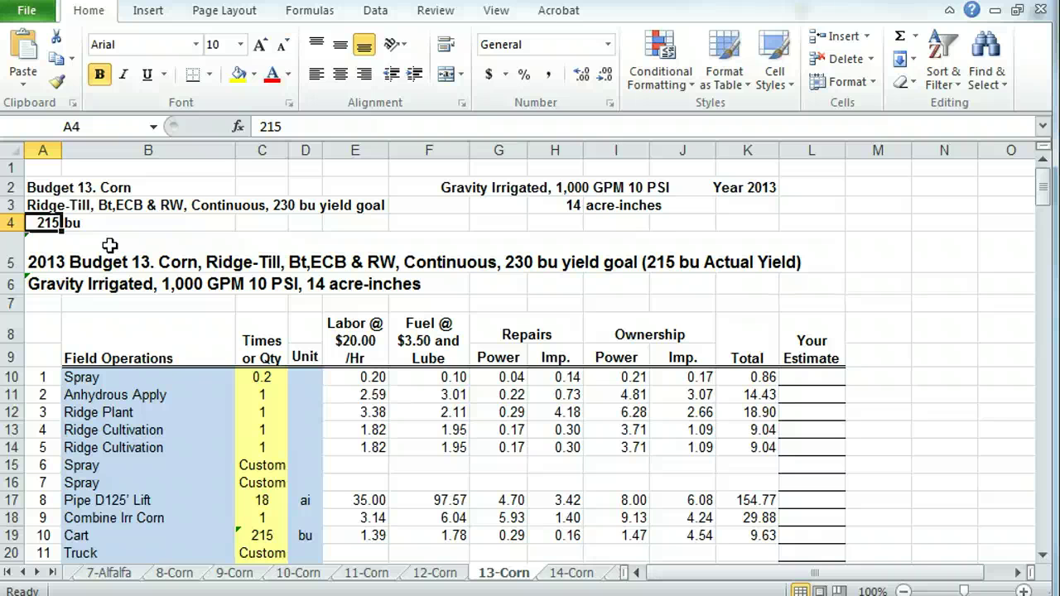
pyautogui.write('2')
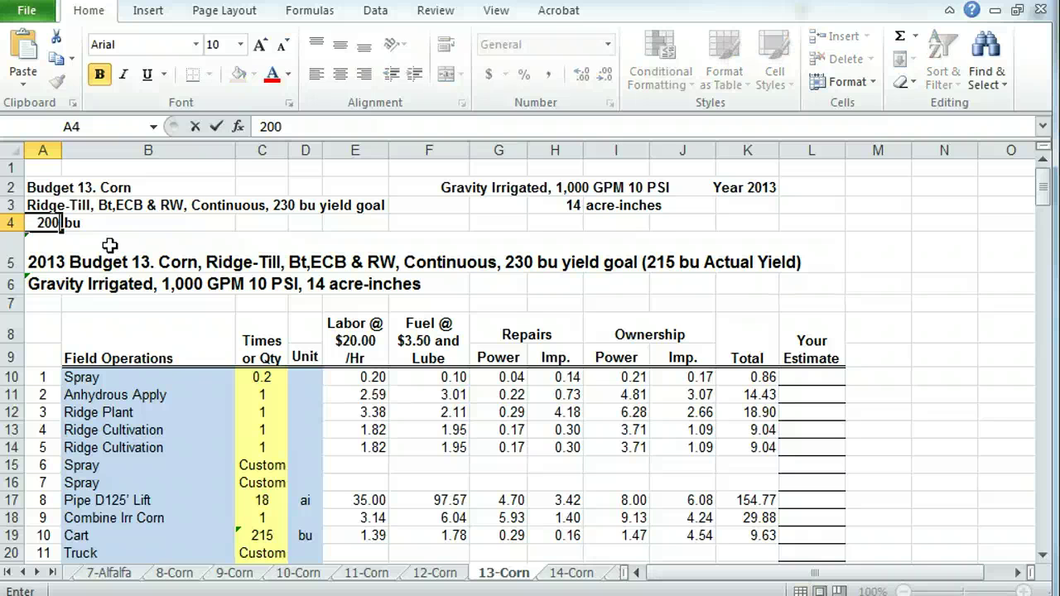
pyautogui.write('00')
pyautogui.press('Return')
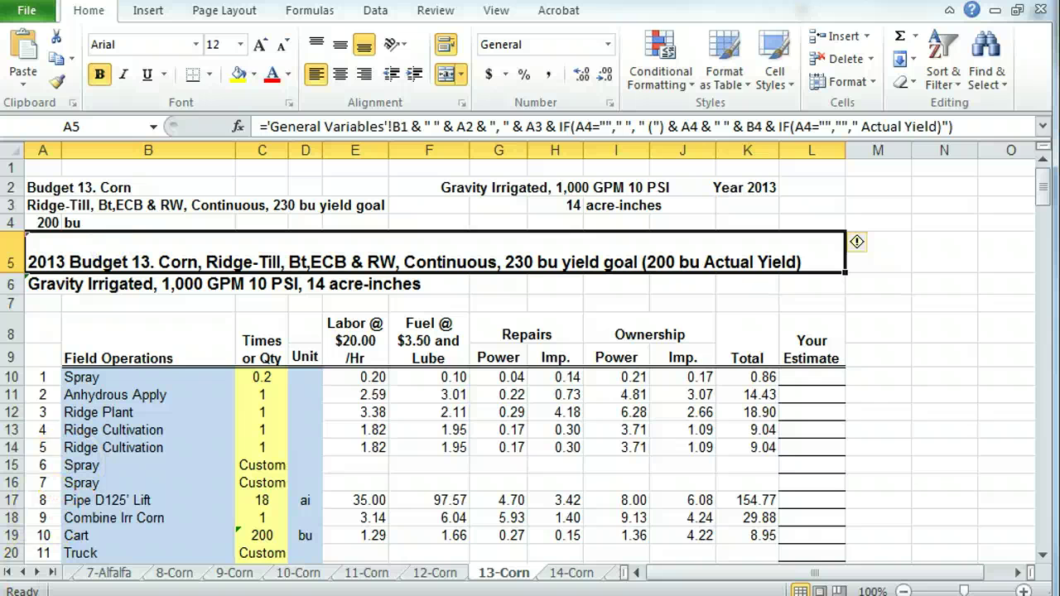
# Look through the available operations for the first field operation, Spray, in cell B10.
pyautogui.click(1043, 555)
pyautogui.click(1043, 555)
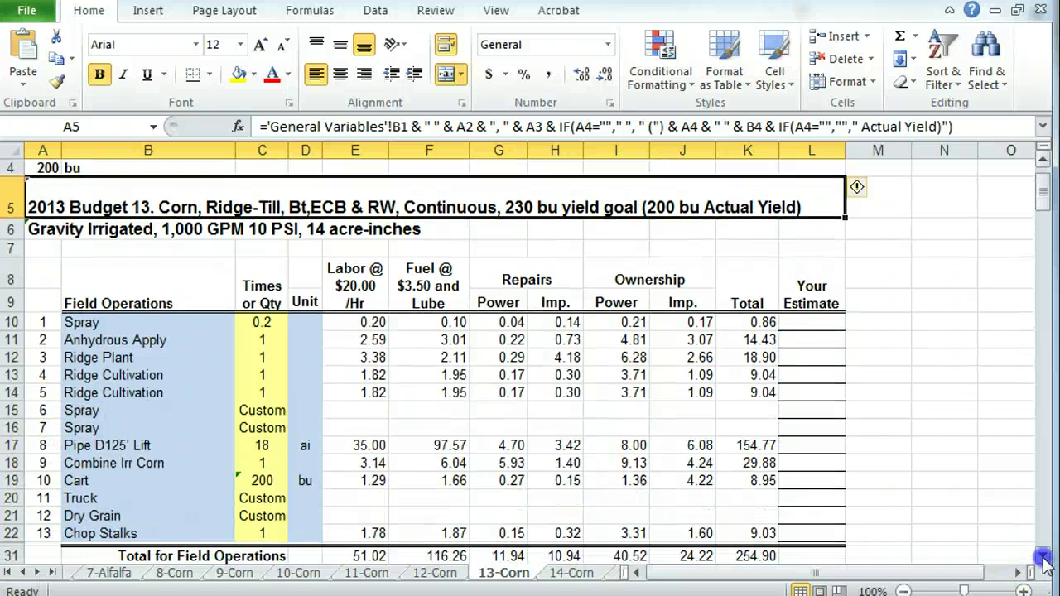
pyautogui.click(1043, 555)
pyautogui.click(209, 305)
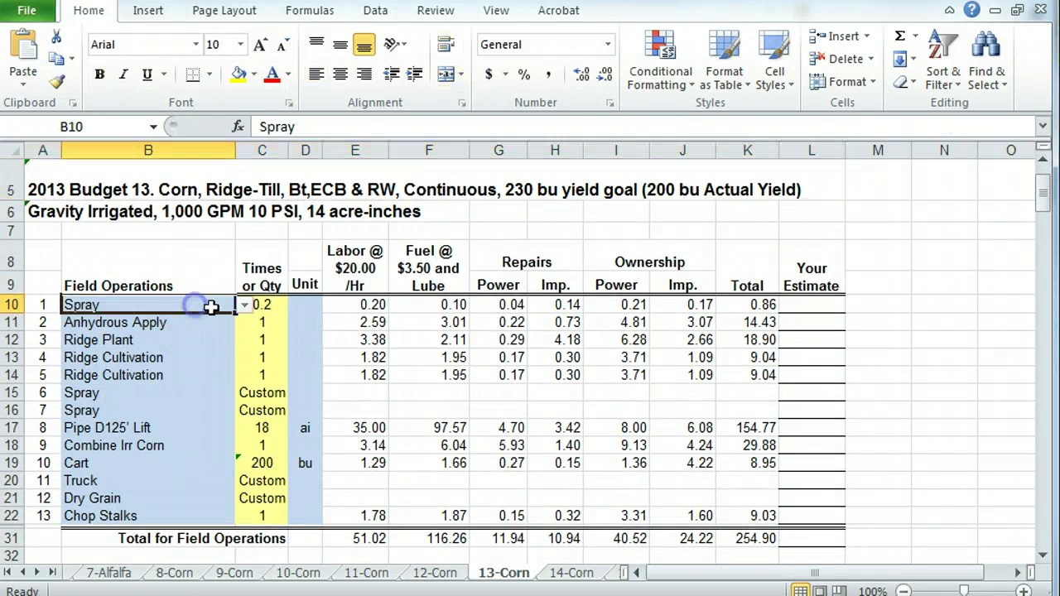
pyautogui.click(243, 307)
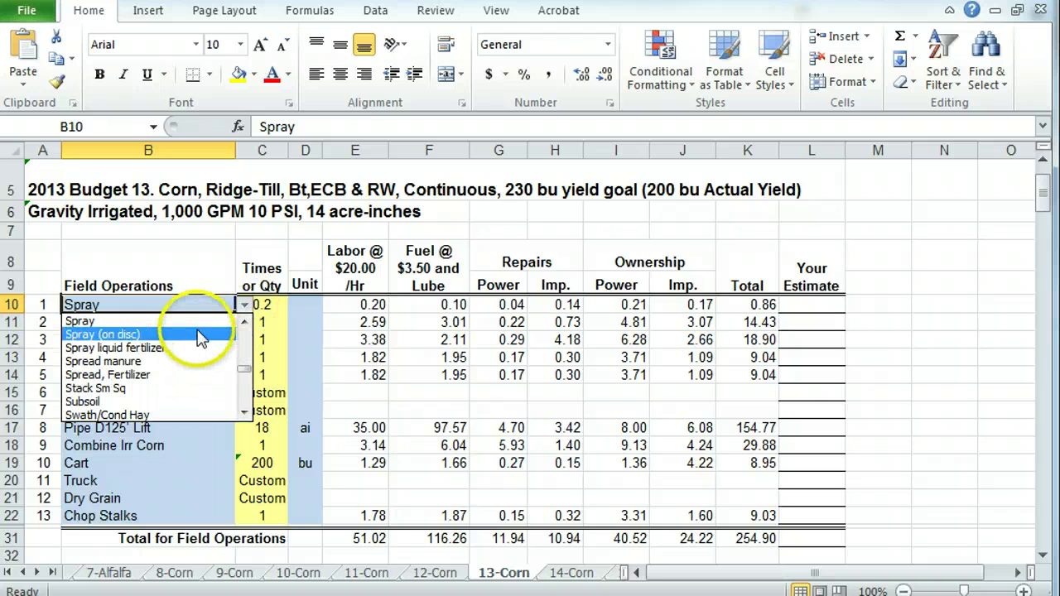
pyautogui.click(245, 413)
pyautogui.moveTo(245, 371); pyautogui.dragTo(246, 319)
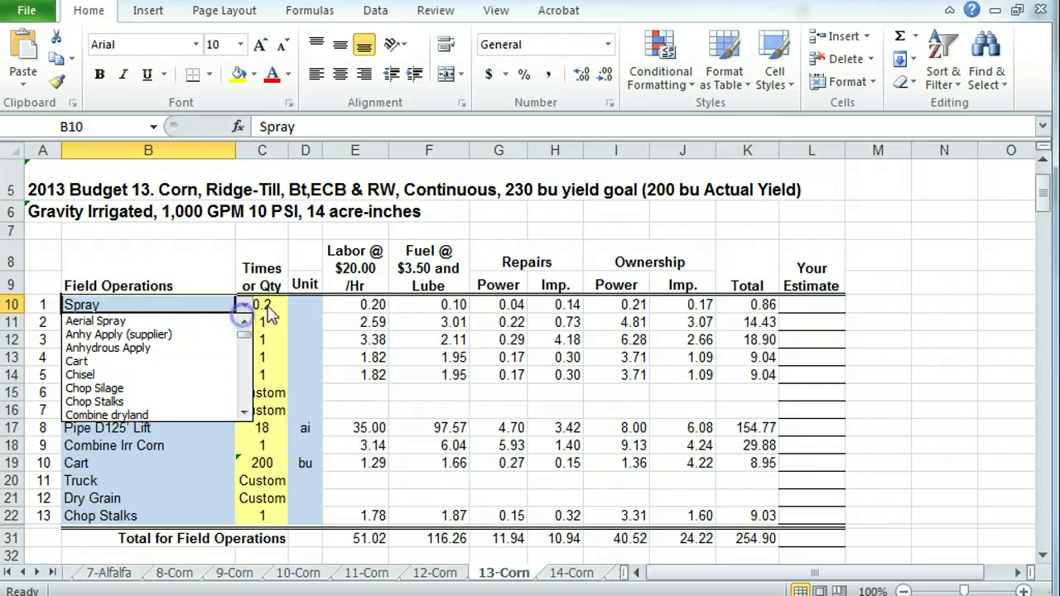
# Try 2 as the number of times for the Anhydrous Apply operation in cell C11 and return it to 1.
pyautogui.click(267, 305)
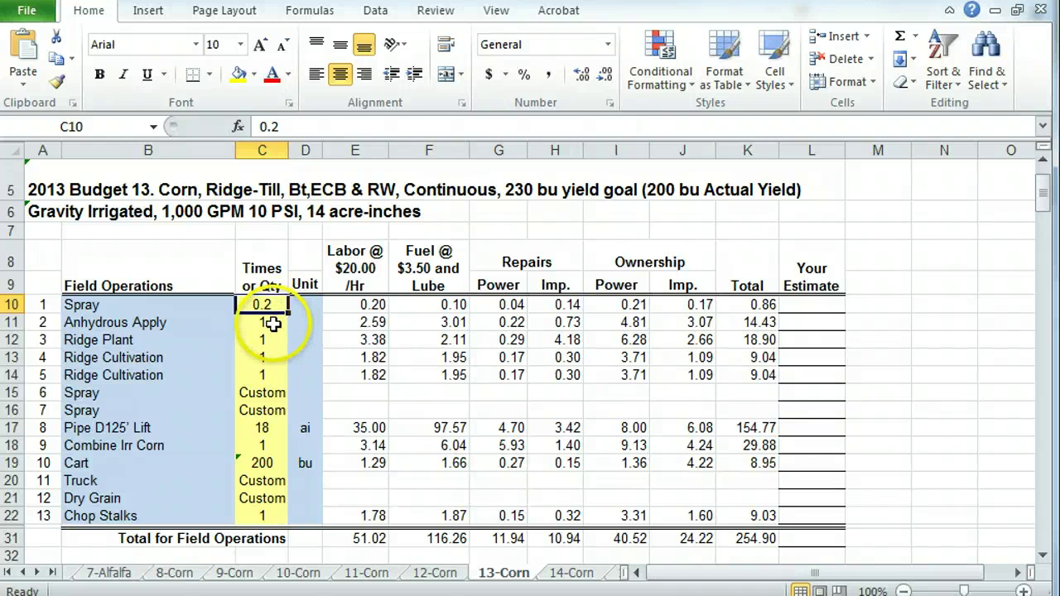
pyautogui.click(274, 322)
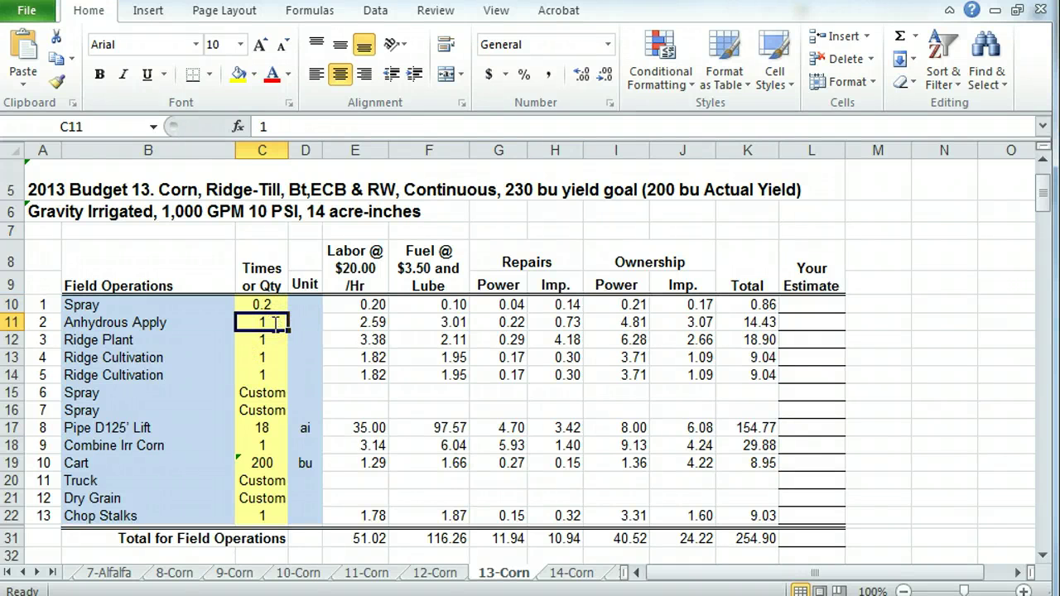
pyautogui.write('2')
pyautogui.press('Return')
pyautogui.click(273, 322)
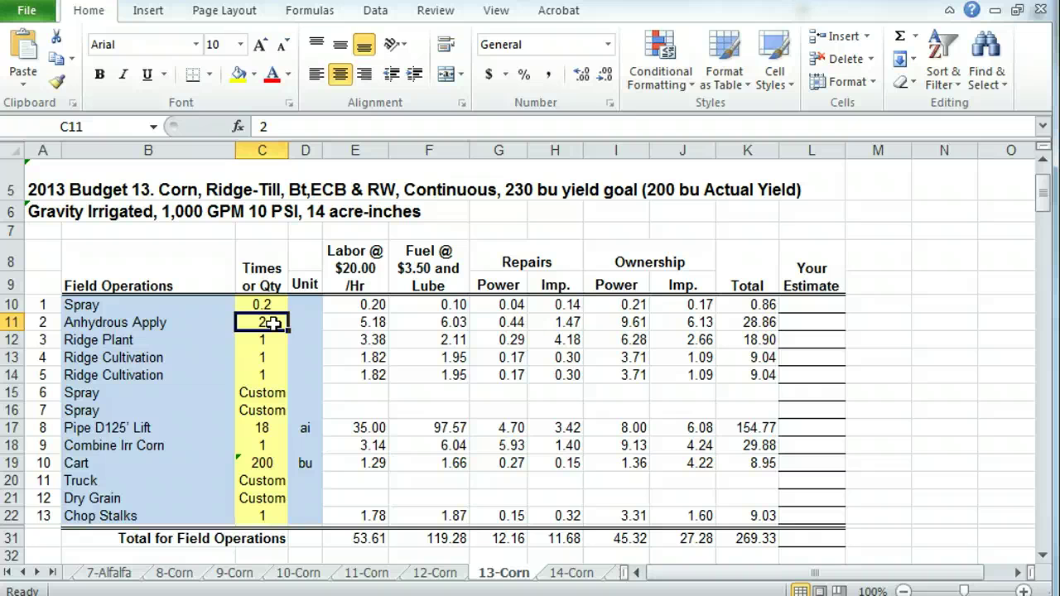
pyautogui.write('1')
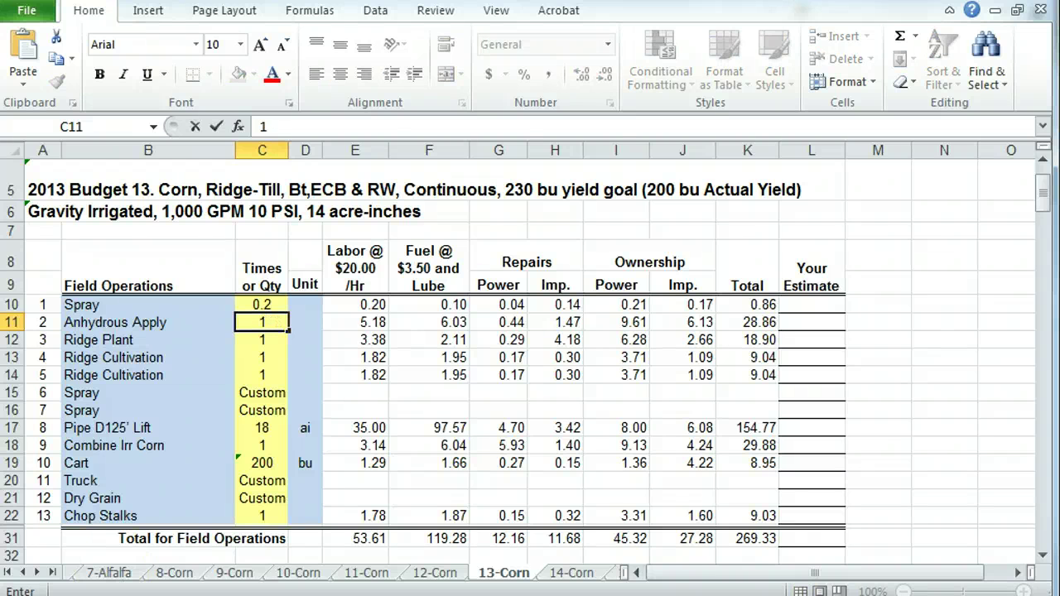
# Look through the available materials for the first Materials & Services entry in cell B35 and inspect that row's total formula in K35.
pyautogui.click(1043, 555)
pyautogui.click(1043, 555)
pyautogui.click(1043, 555)
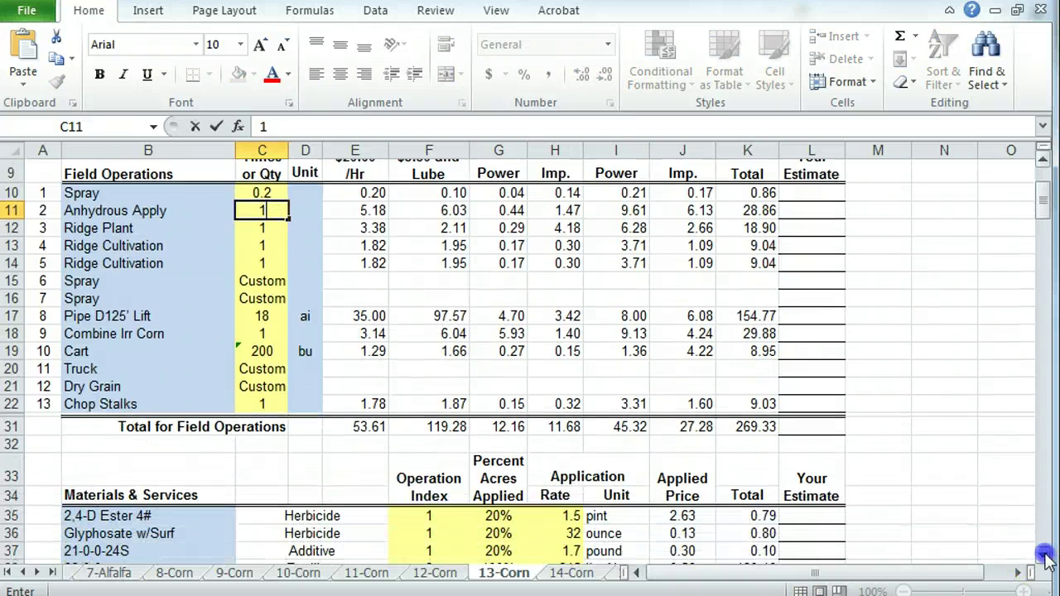
pyautogui.click(1043, 555)
pyautogui.click(1043, 555)
pyautogui.click(1043, 555)
pyautogui.click(1043, 555)
pyautogui.click(1043, 555)
pyautogui.click(1043, 555)
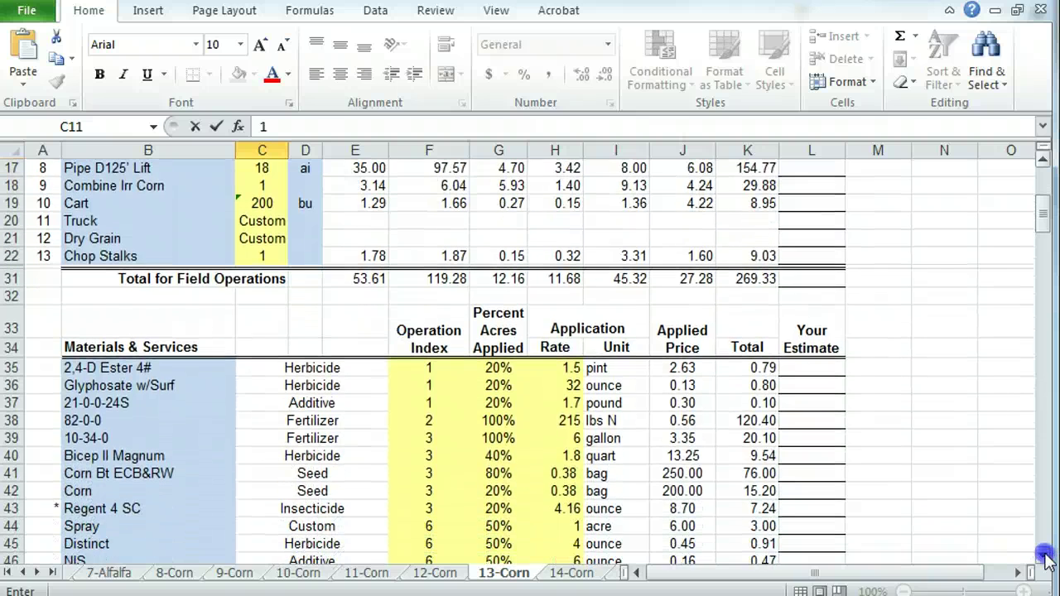
pyautogui.click(1043, 555)
pyautogui.click(1043, 555)
pyautogui.click(1043, 555)
pyautogui.click(1043, 555)
pyautogui.click(1043, 555)
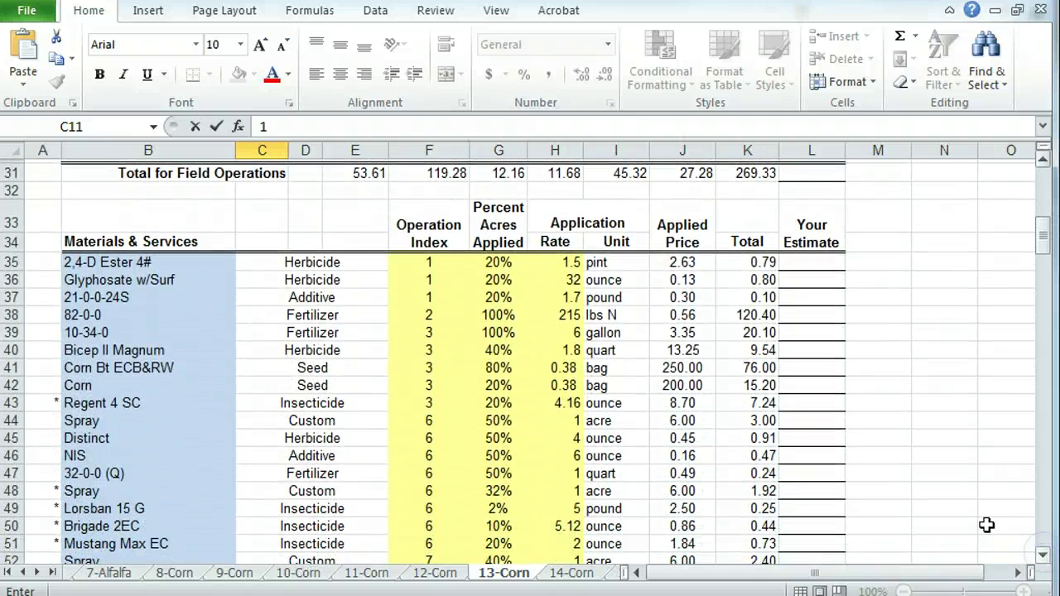
pyautogui.click(208, 264)
pyautogui.click(245, 262)
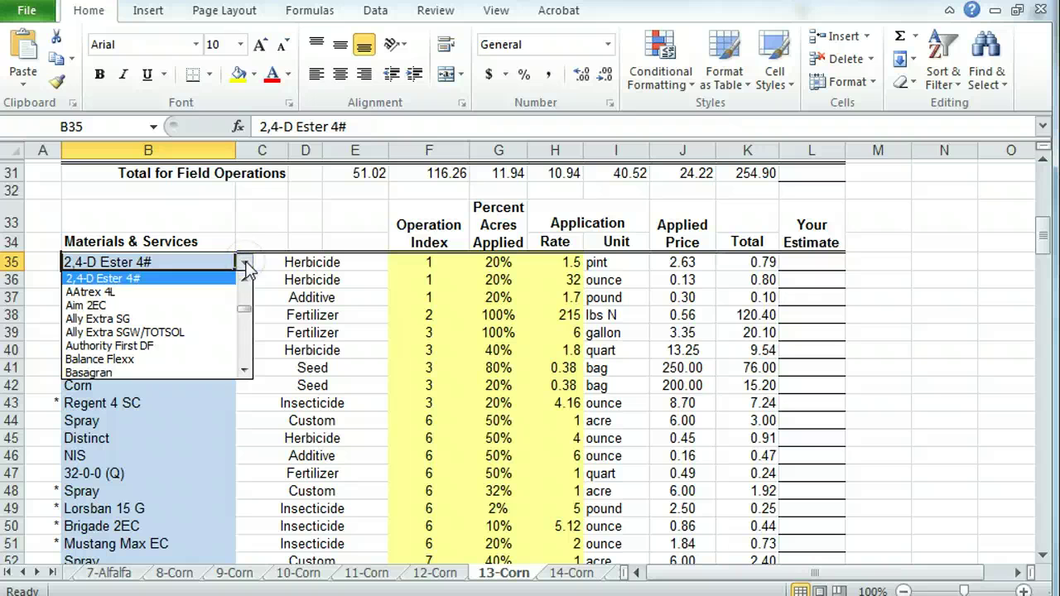
pyautogui.click(245, 263)
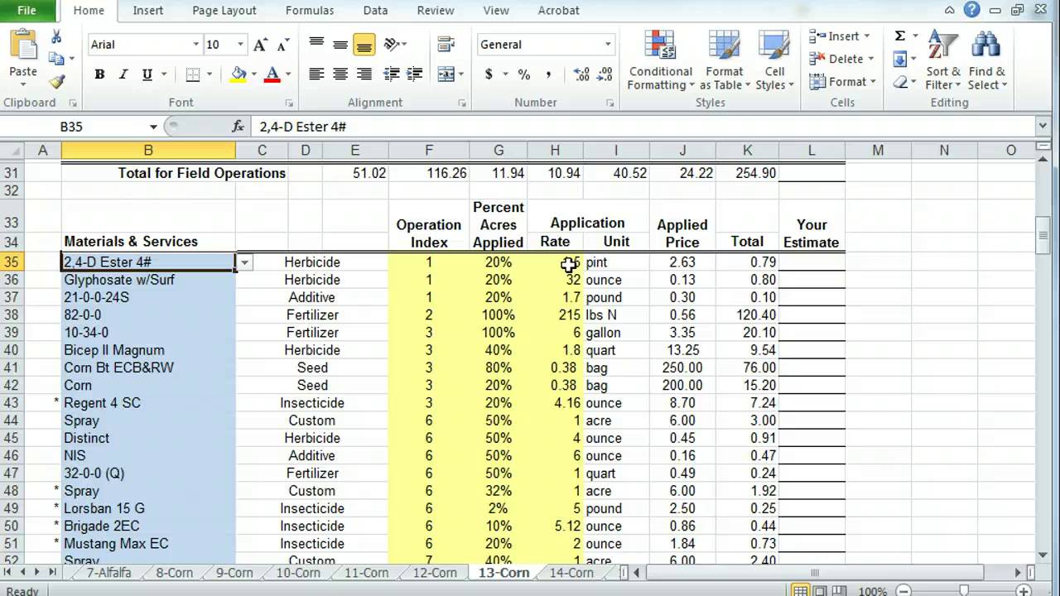
pyautogui.hotkey('ctrl', 'Right')
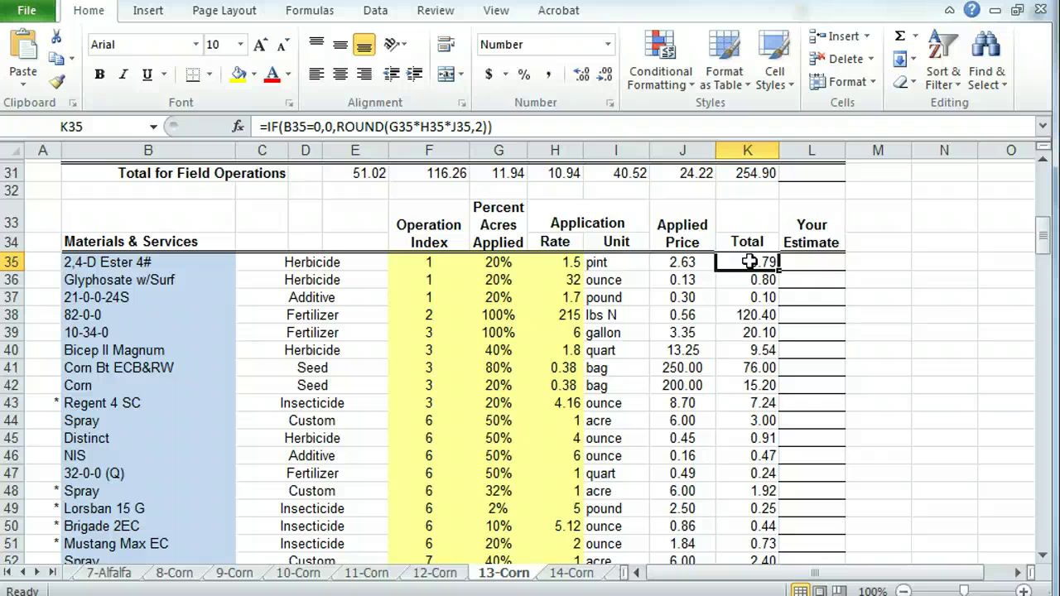
# Look through the available land types for Real Estate Opportunity in cell C68, keeping Gravity (State).
pyautogui.scroll(-5, 1048, 556)
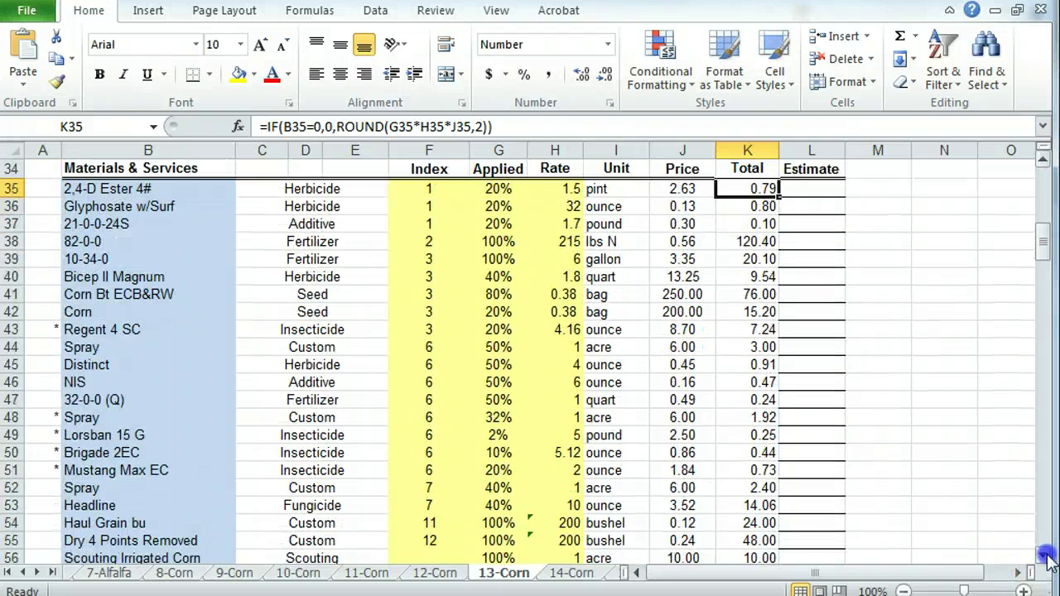
pyautogui.click(1048, 556)
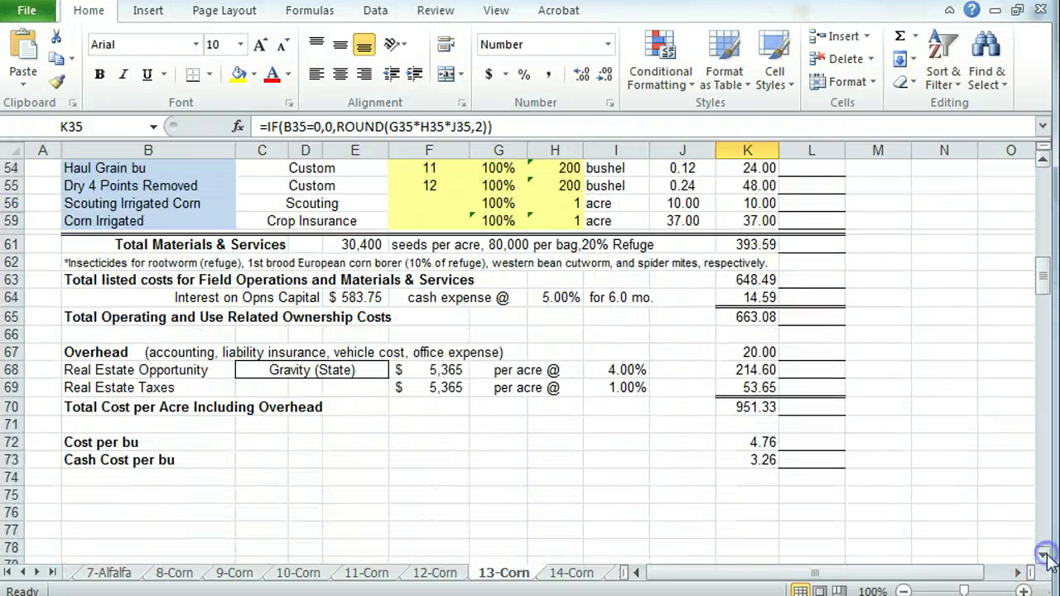
pyautogui.click(279, 369)
pyautogui.click(399, 370)
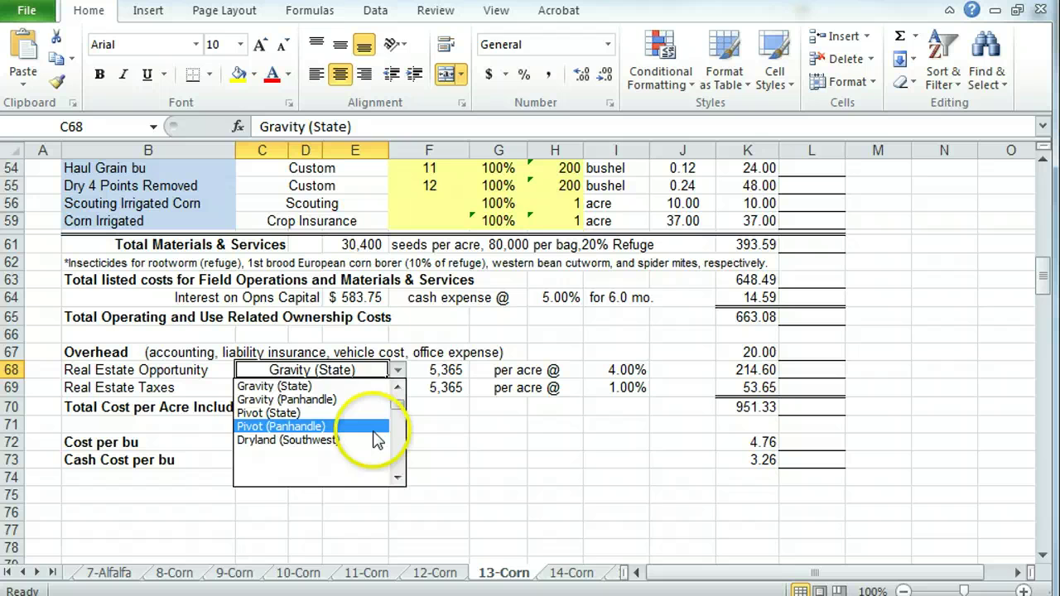
pyautogui.click(394, 375)
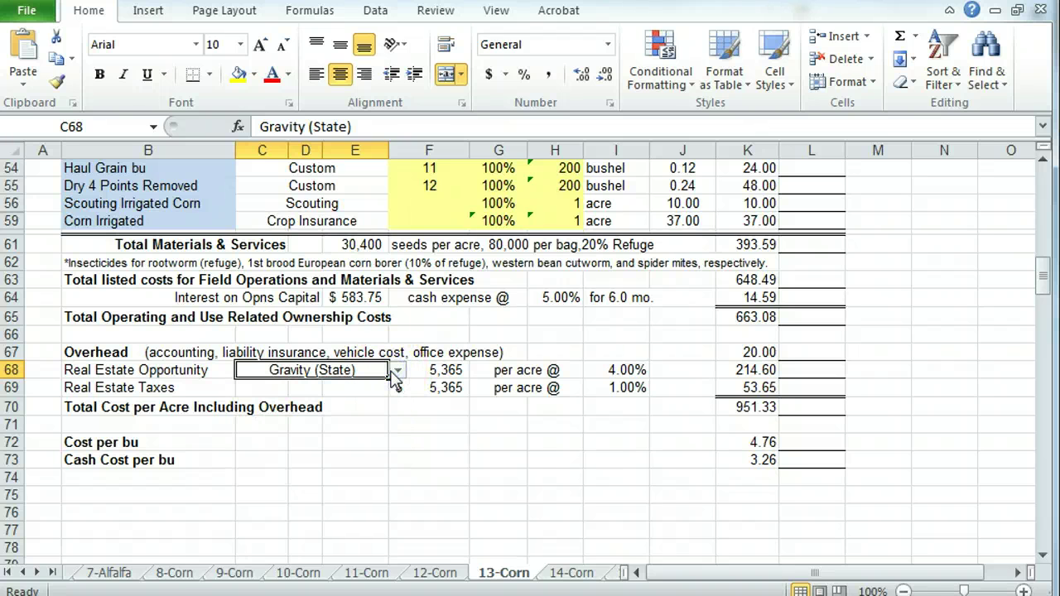